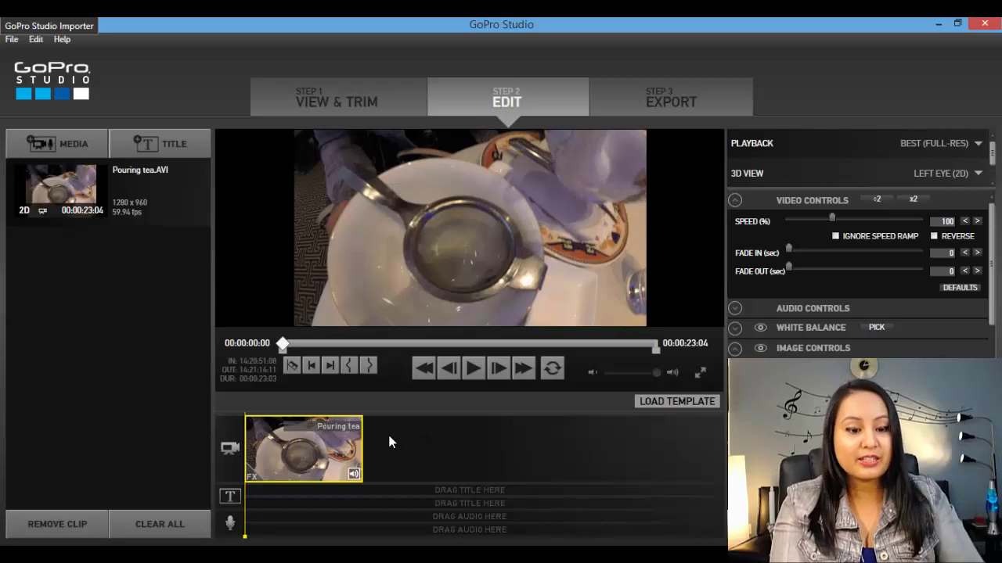
# Step: Save the project to the Desktop under the file name Test 1, and minimize the editor window
pyautogui.click(341, 443)
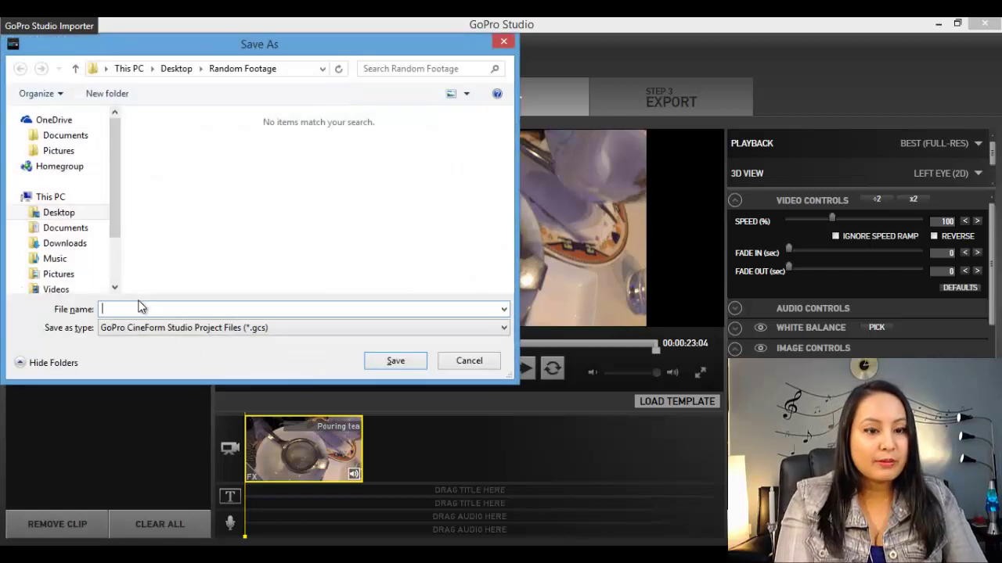
pyautogui.click(61, 214)
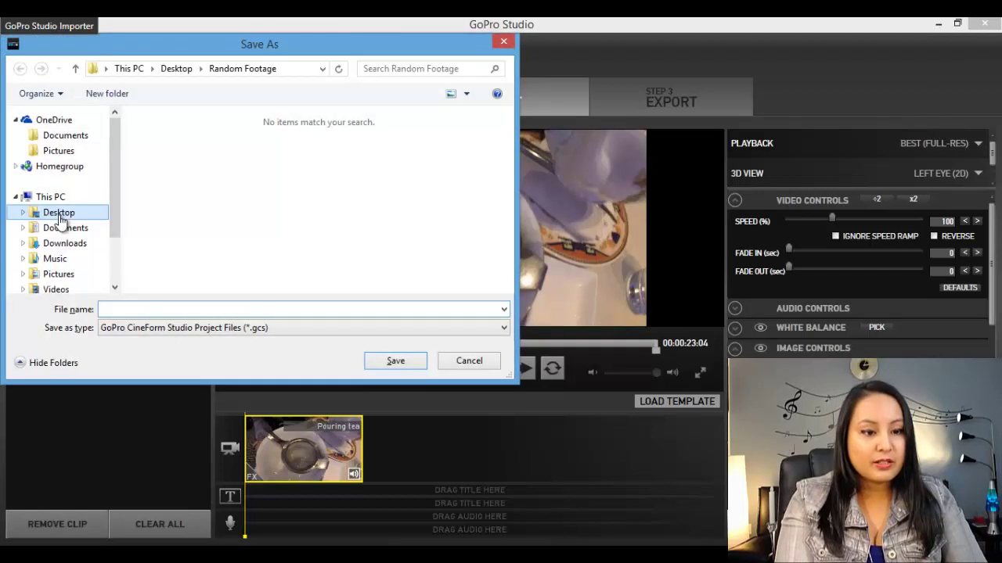
pyautogui.click(129, 310)
pyautogui.write('Test')
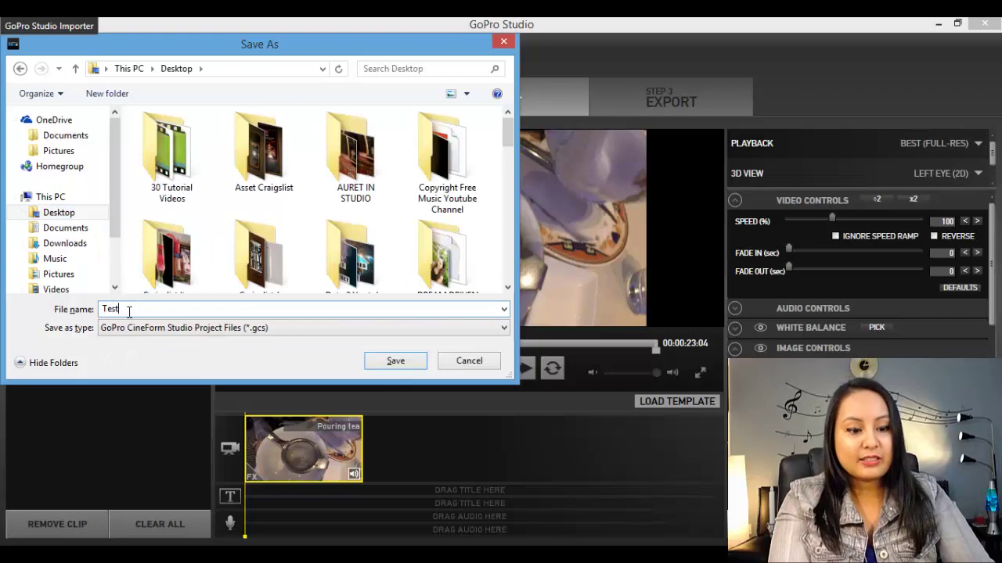
pyautogui.write(' 1')
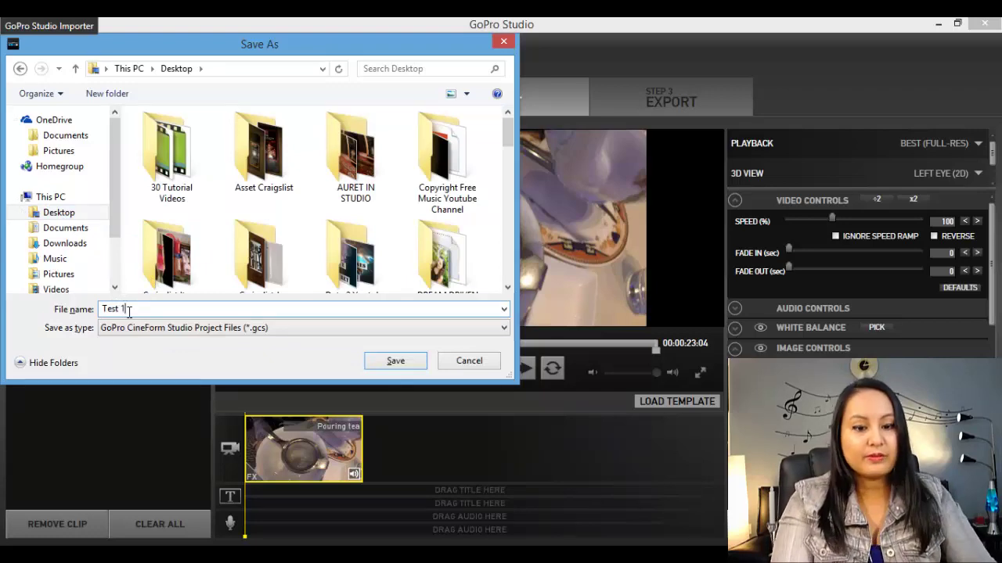
pyautogui.click(384, 361)
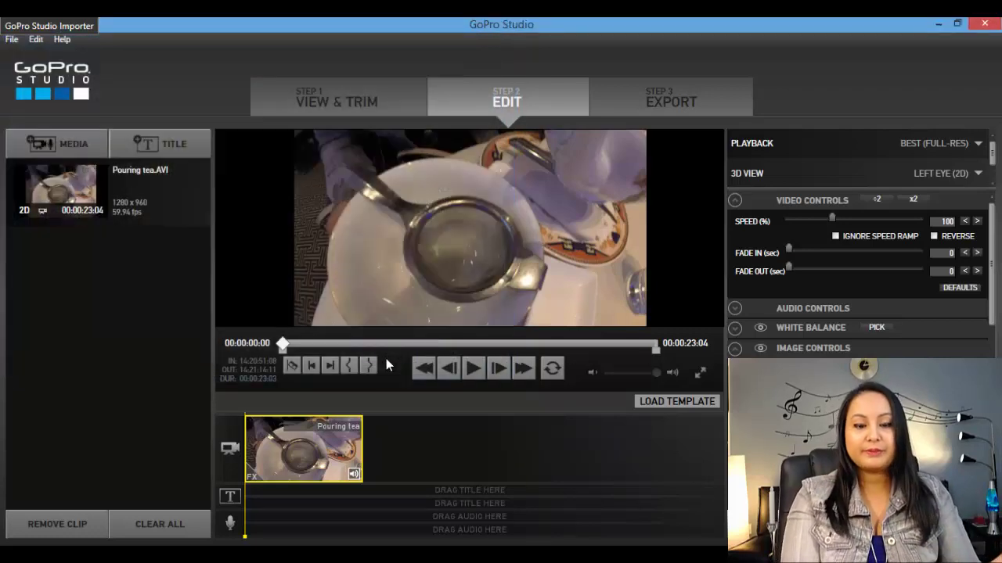
pyautogui.click(938, 23)
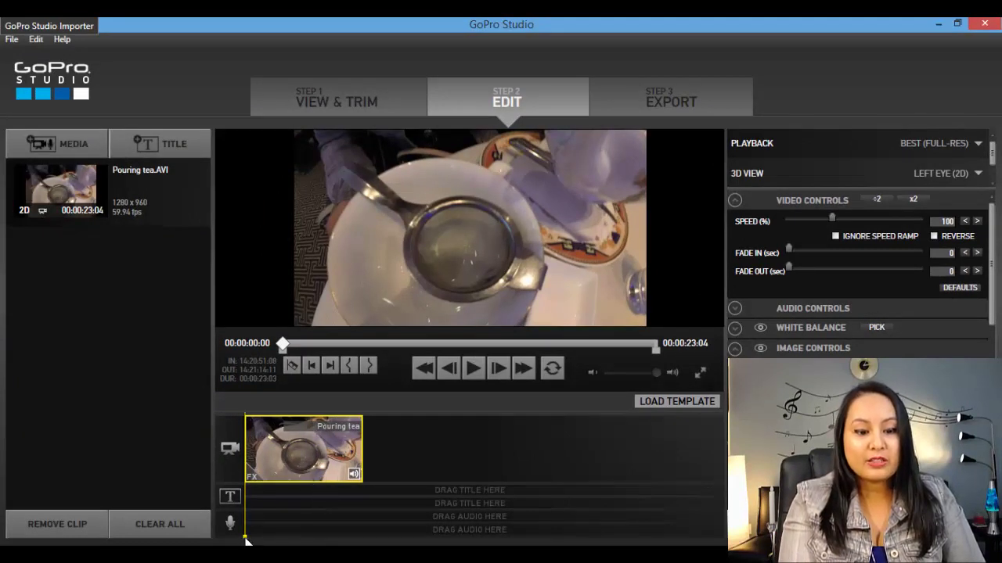
# Step: Split the Pouring tea clip at 00:00:10:31 and set the second part's speed to 250%
pyautogui.moveTo(246, 540); pyautogui.dragTo(300, 537)
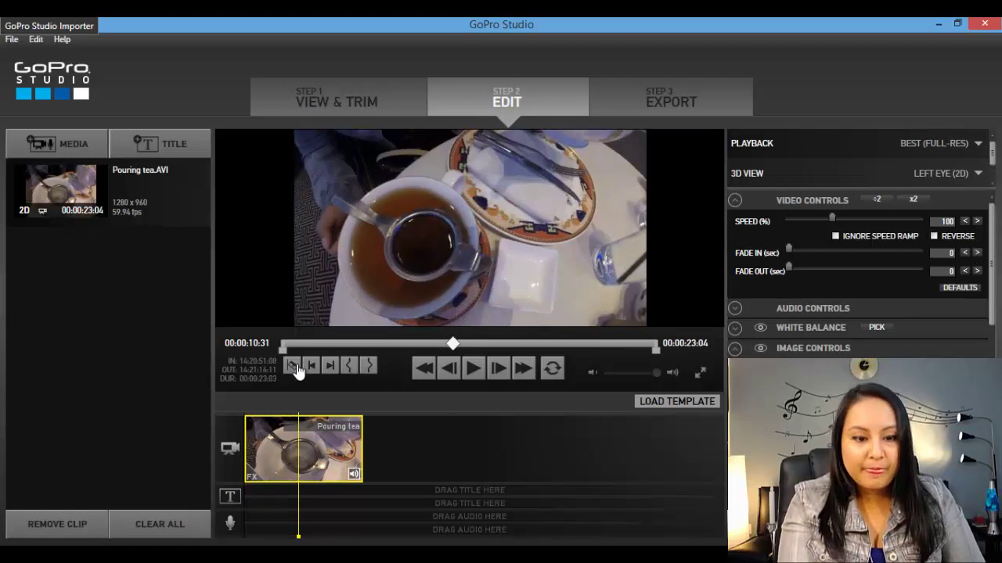
pyautogui.click(294, 366)
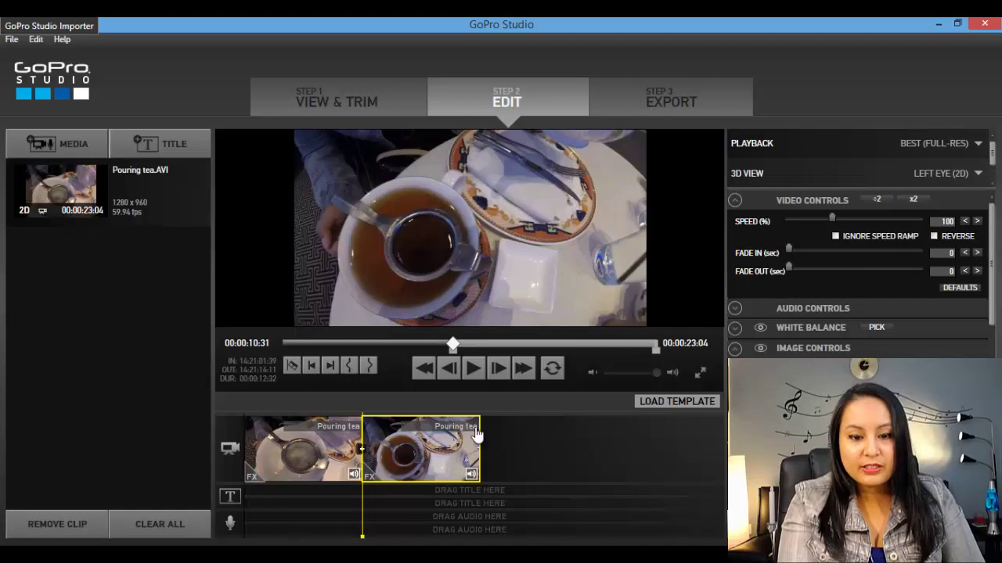
pyautogui.click(976, 222)
pyautogui.click(976, 221)
pyautogui.click(976, 222)
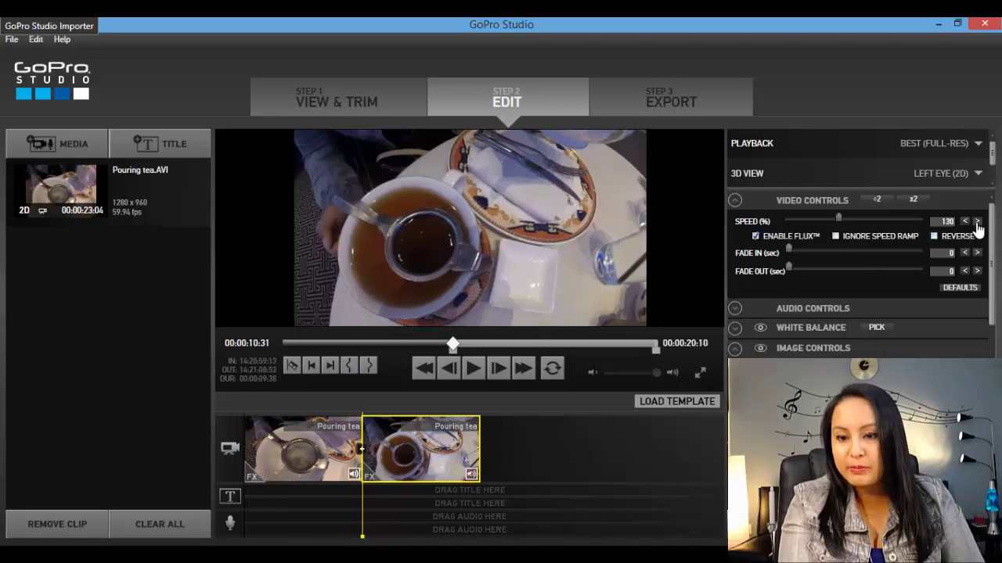
pyautogui.click(976, 221)
pyautogui.click(977, 221)
pyautogui.click(977, 221)
pyautogui.click(977, 222)
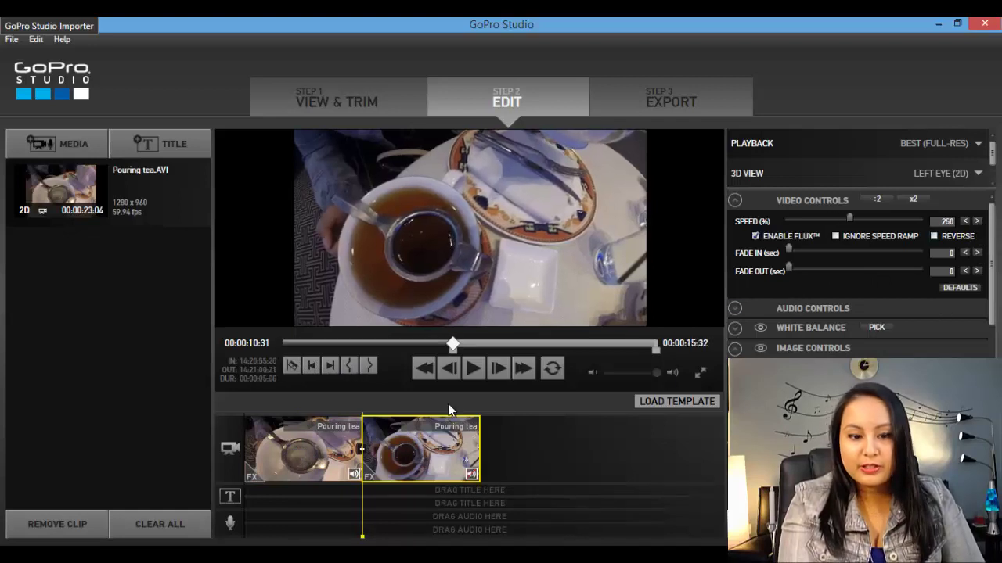
# Step: Set the first clip's speed to 90% and play back the timeline to preview the speed changes
pyautogui.click(333, 468)
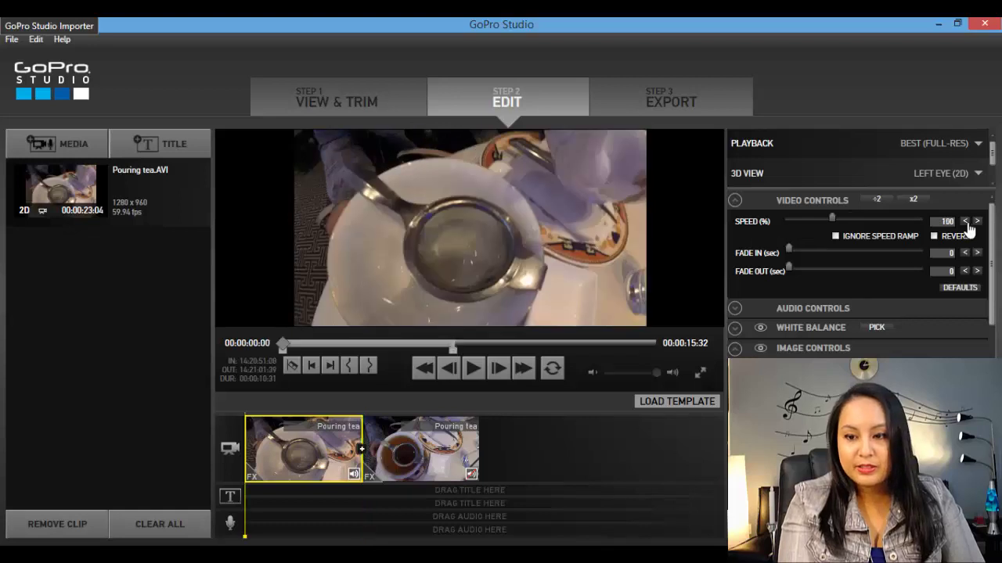
pyautogui.click(965, 222)
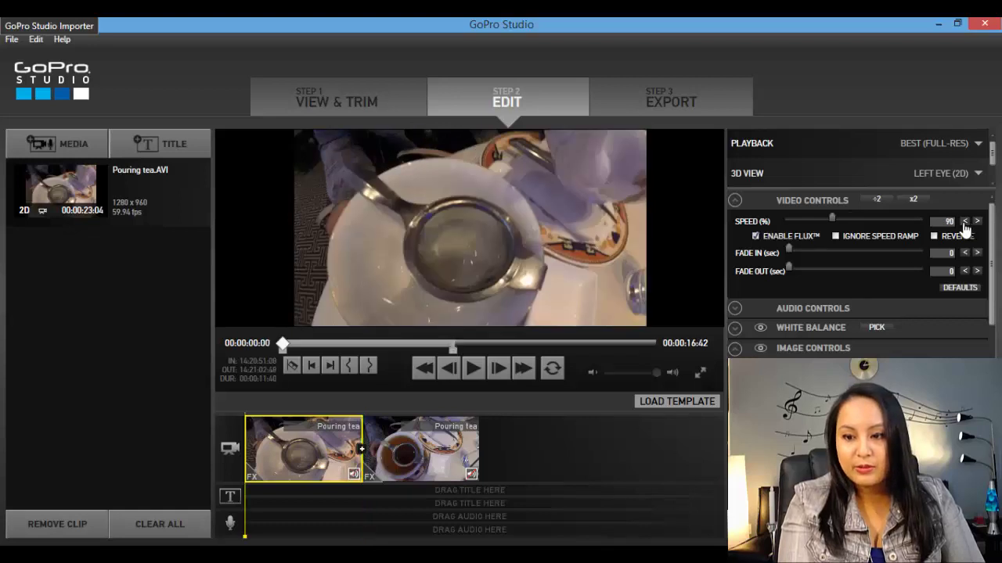
pyautogui.click(338, 533)
pyautogui.click(471, 369)
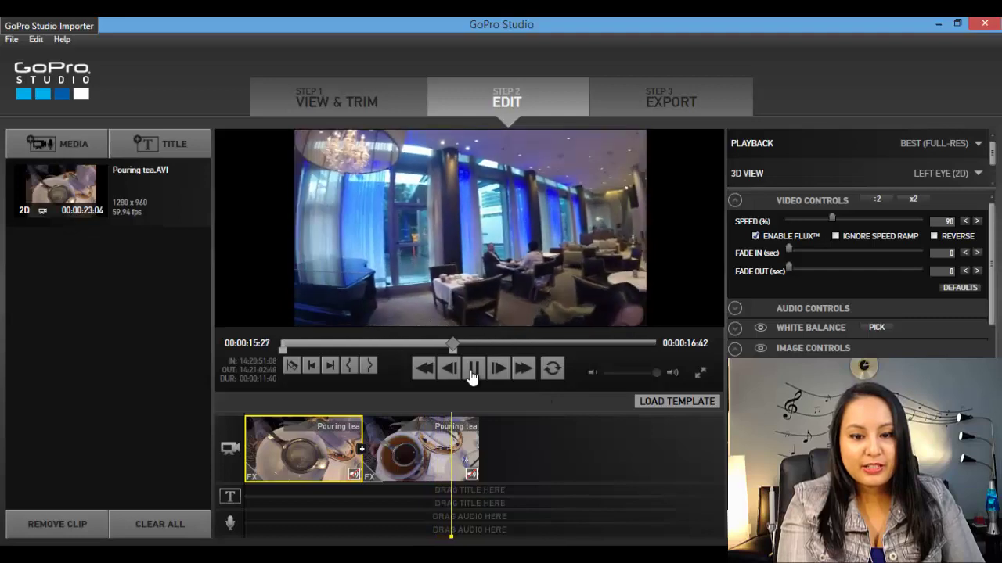
pyautogui.click(471, 373)
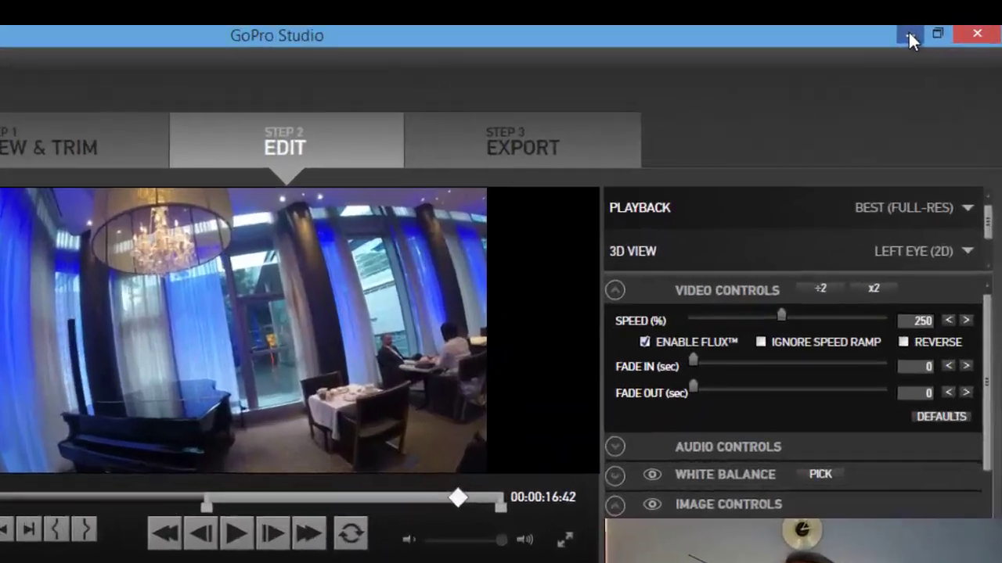
# Step: Minimize the editor and duplicate the Test 1 project file on the desktop as a backup copy
pyautogui.click(910, 38)
pyautogui.click(321, 135)
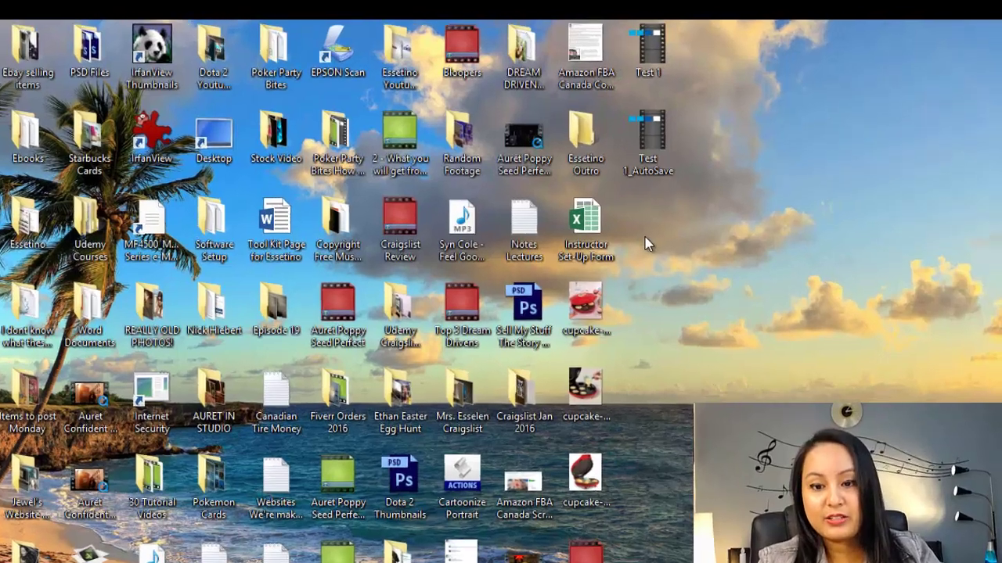
pyautogui.hotkey('ctrl', 'v')
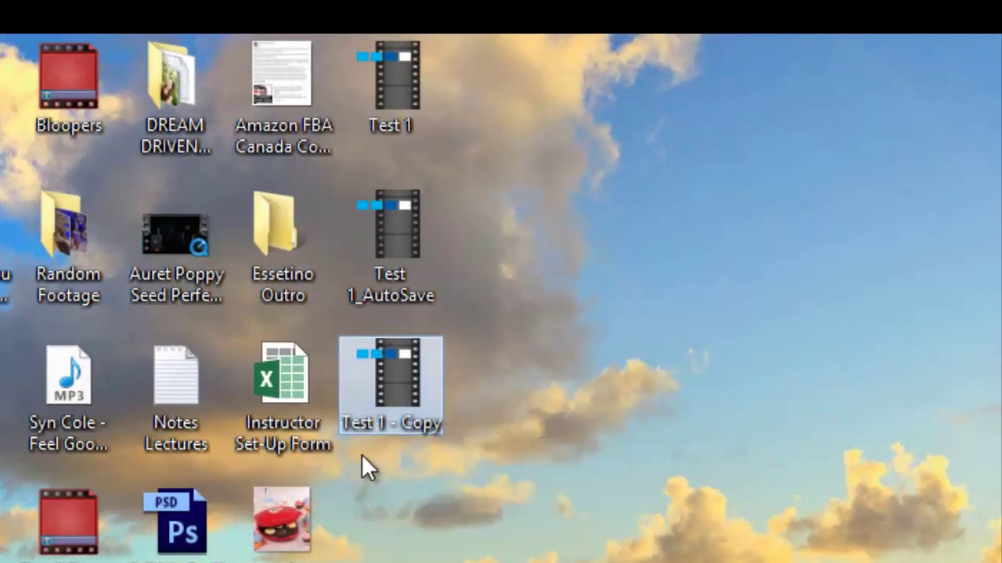
pyautogui.moveTo(421, 431)
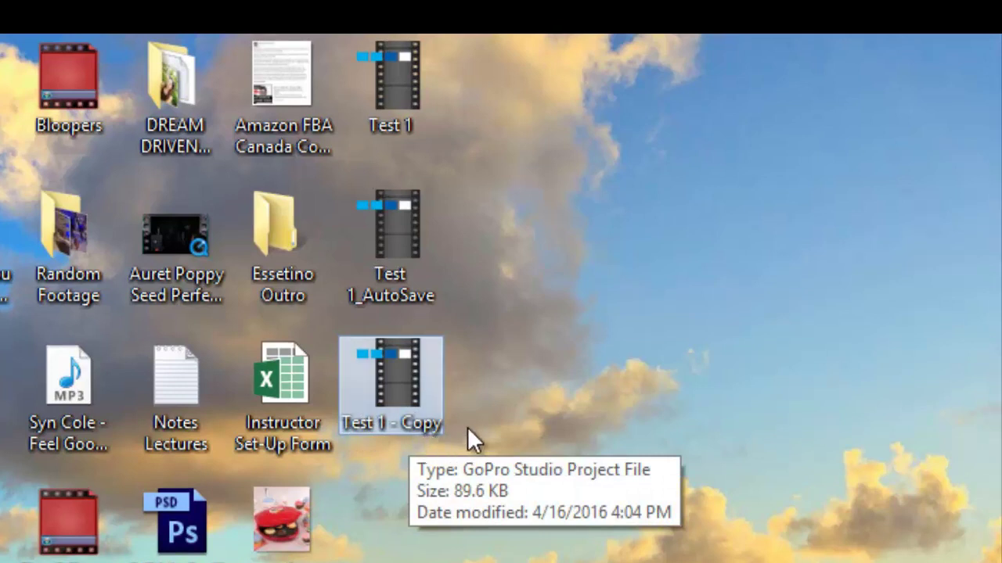
pyautogui.moveTo(395, 130)
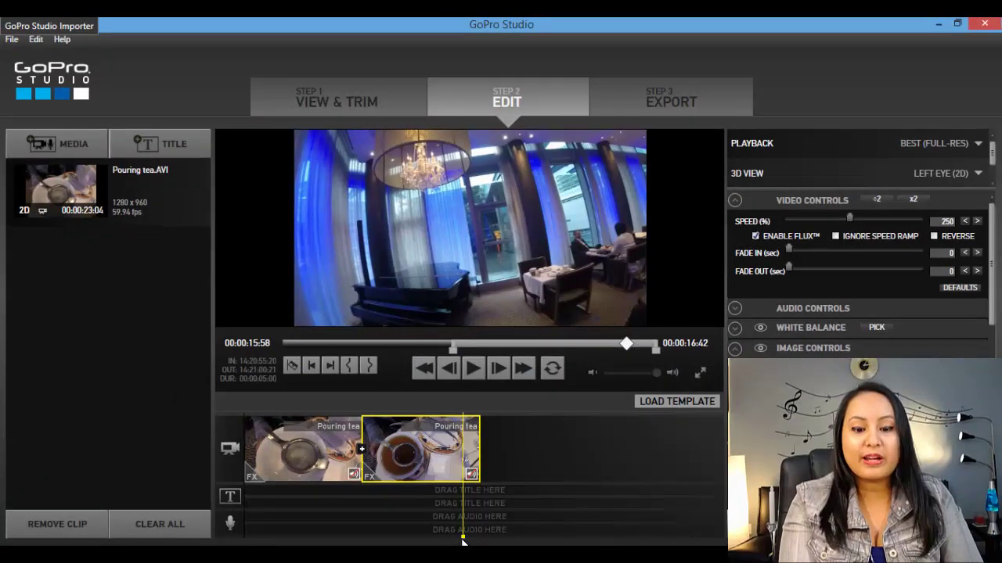
# Step: Split the second Pouring tea clip at 00:00:14:55, and minimize the editor to show the desktop
pyautogui.moveTo(463, 539); pyautogui.dragTo(437, 539)
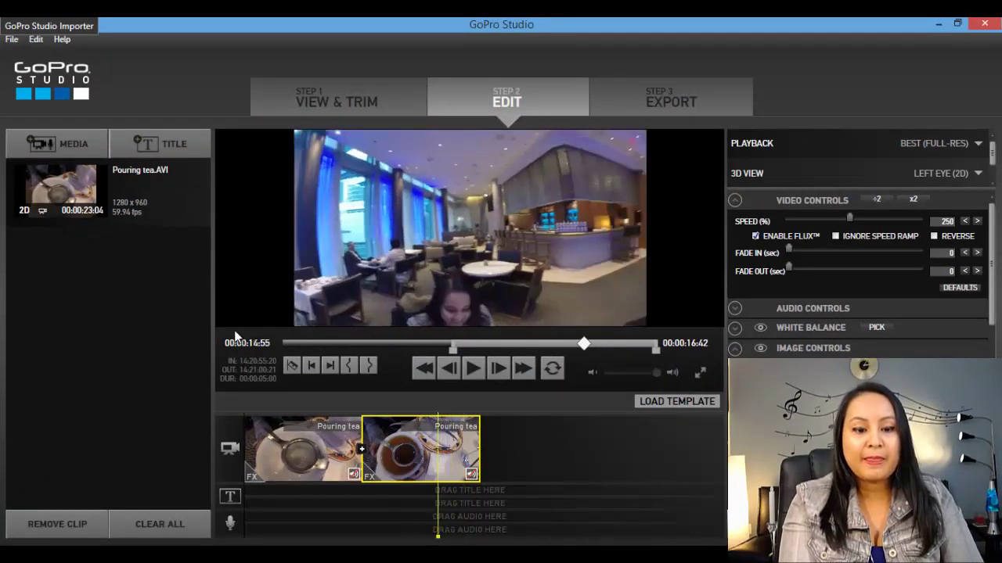
pyautogui.click(291, 365)
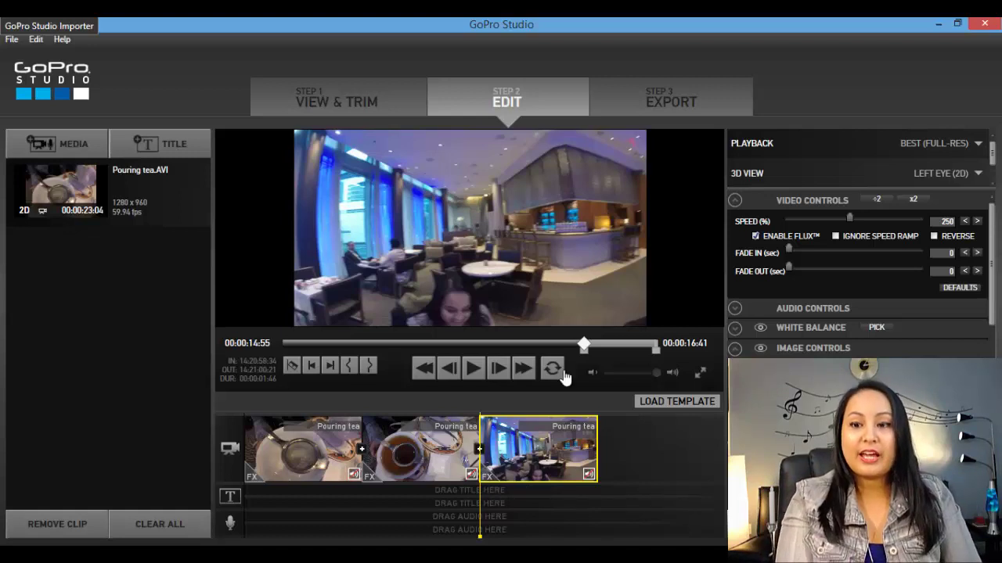
pyautogui.click(938, 26)
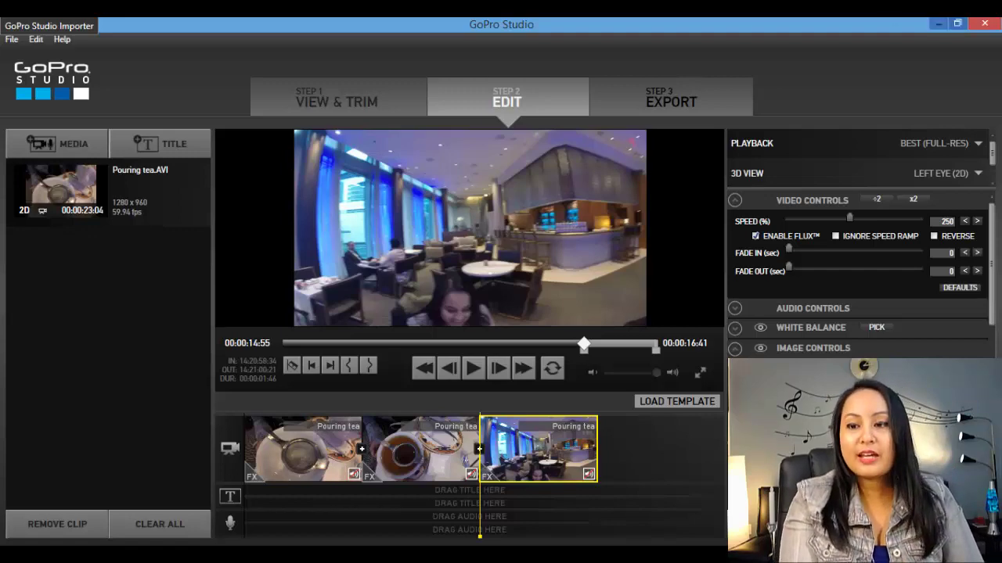
pyautogui.click(938, 24)
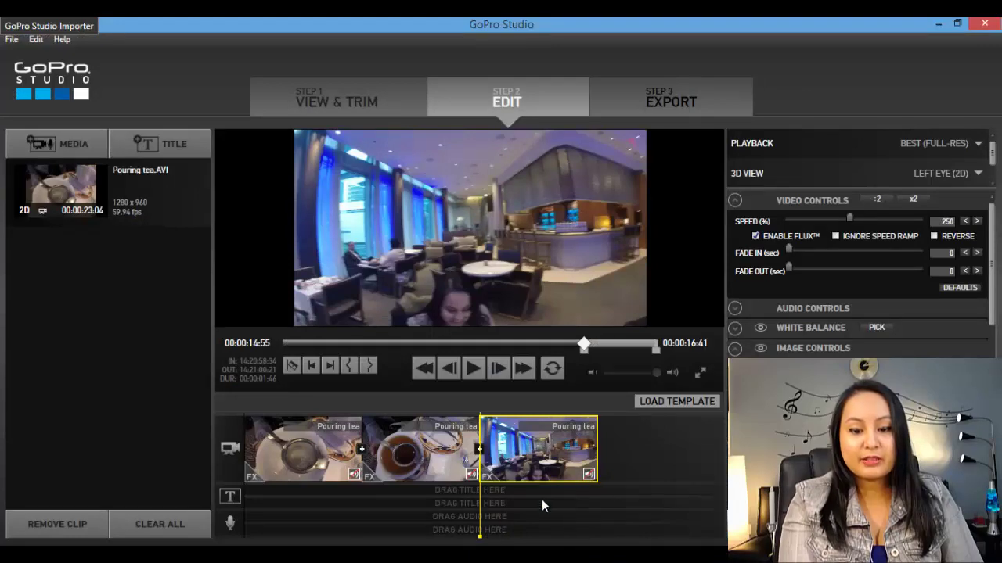
# Step: Split the middle section of the timeline into shorter clips, with cuts at 00:00:13:26 and 00:00:14:32
pyautogui.moveTo(479, 539); pyautogui.dragTo(426, 529)
pyautogui.click(426, 524)
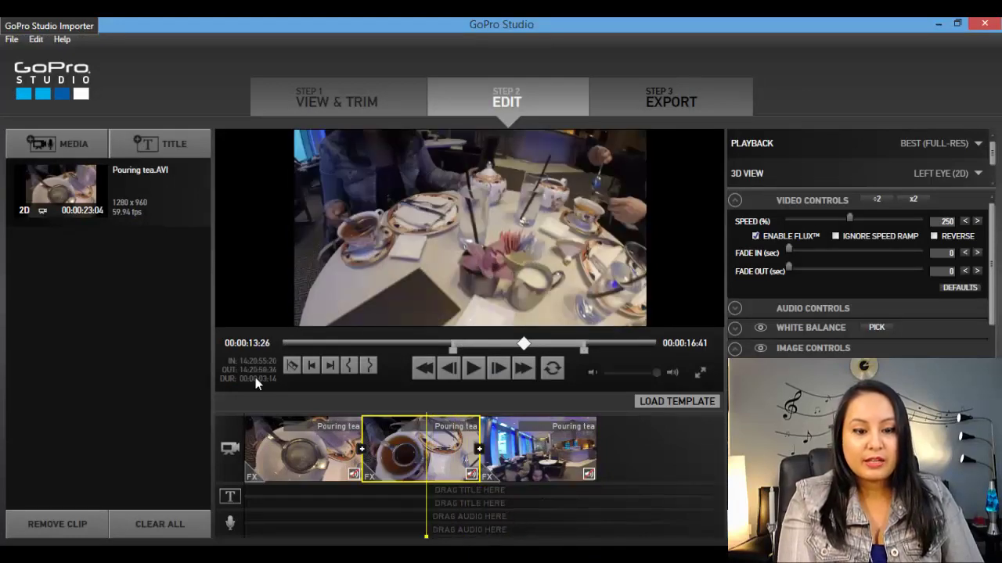
pyautogui.click(291, 367)
pyautogui.click(671, 470)
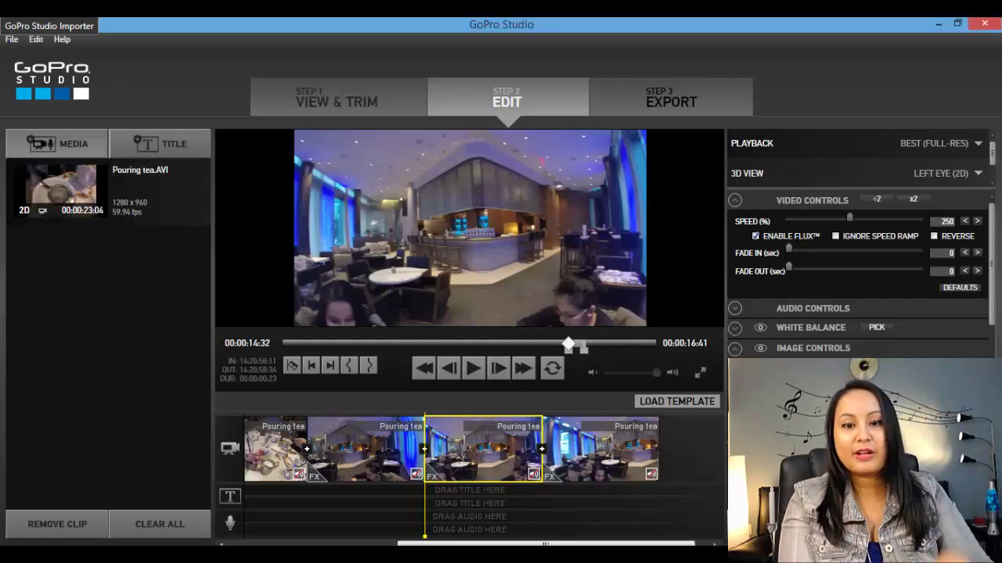
# Step: Minimize the editor and duplicate the Test 1 - Copy project file on the desktop
pyautogui.click(939, 22)
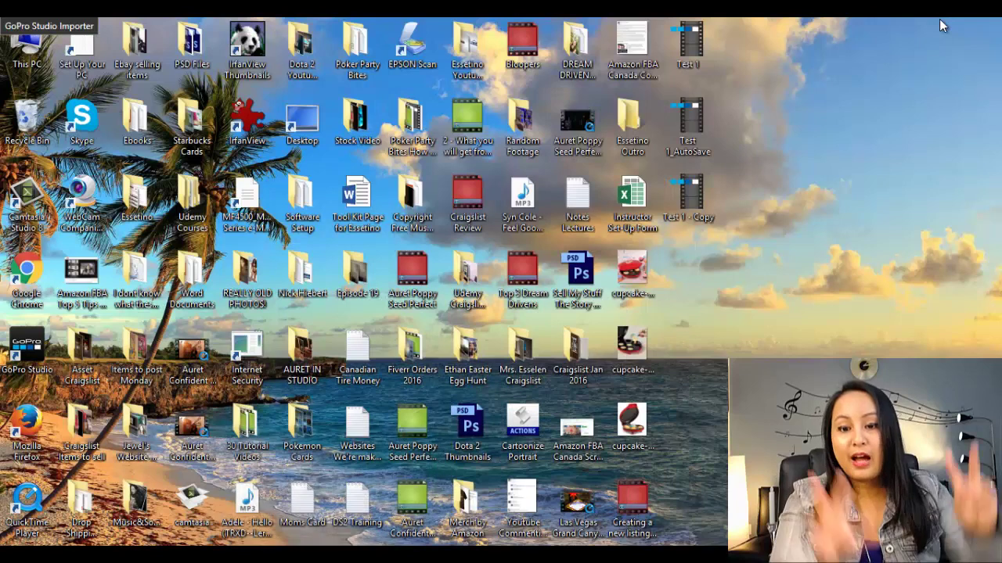
pyautogui.click(705, 219)
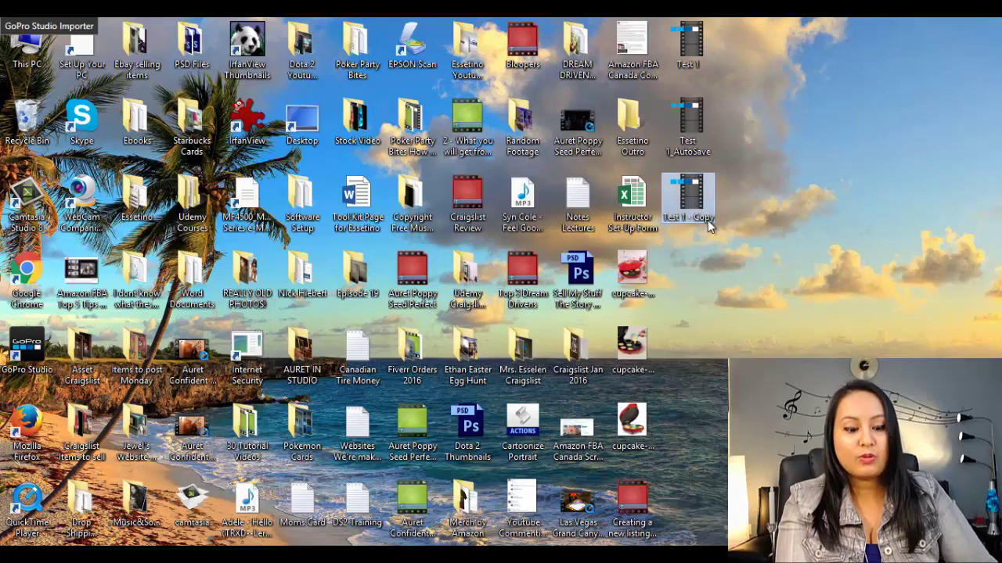
pyautogui.click(684, 261)
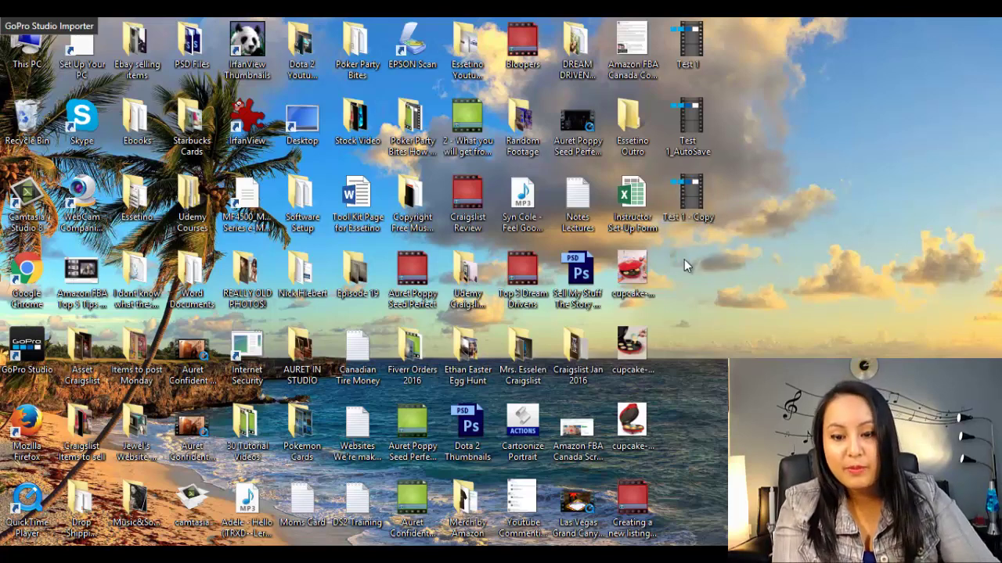
pyautogui.hotkey('ctrl', 'v')
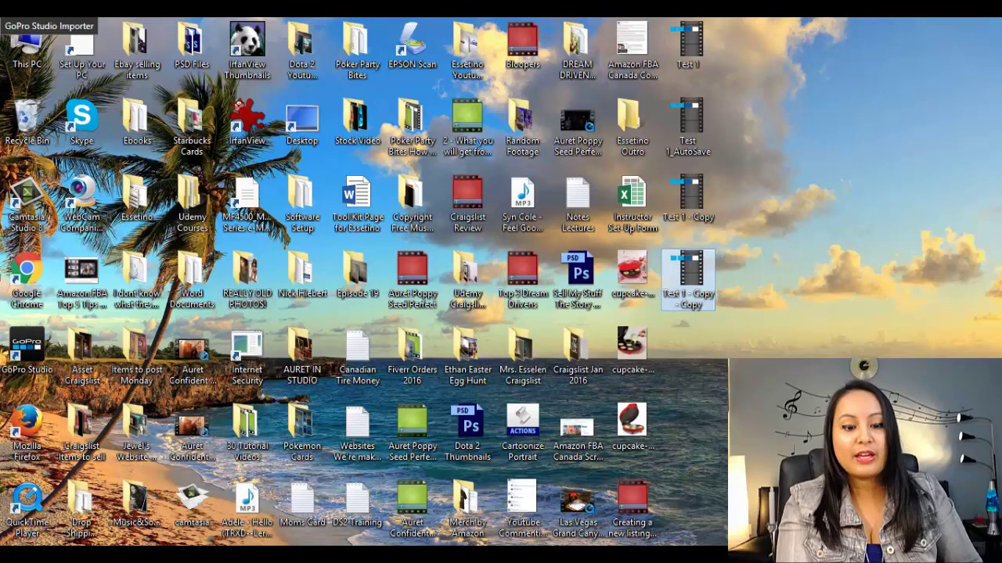
# Step: Switch back to GoPro Studio to view the split clips in the timeline, and minimize it again
pyautogui.moveTo(286, 557)
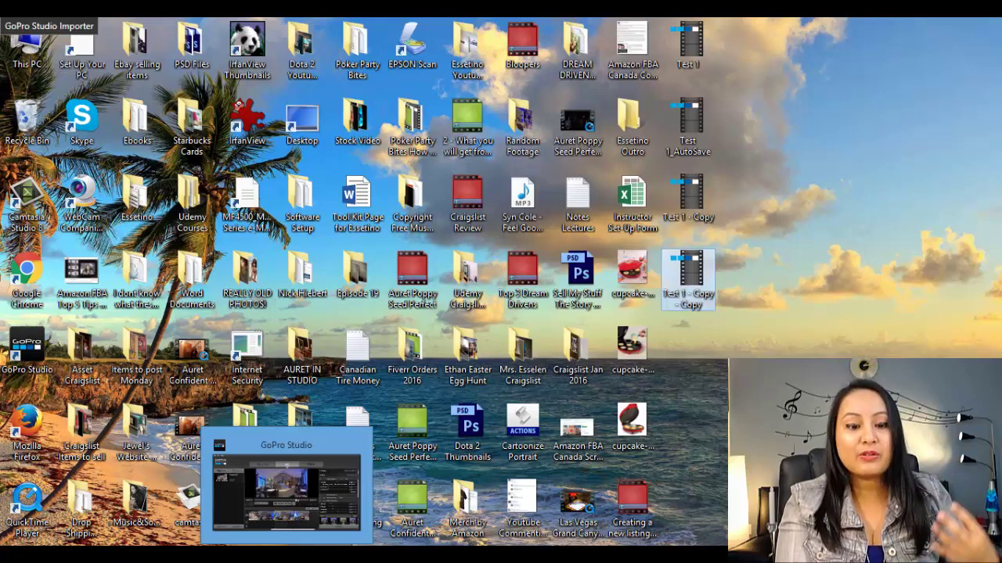
pyautogui.click(286, 489)
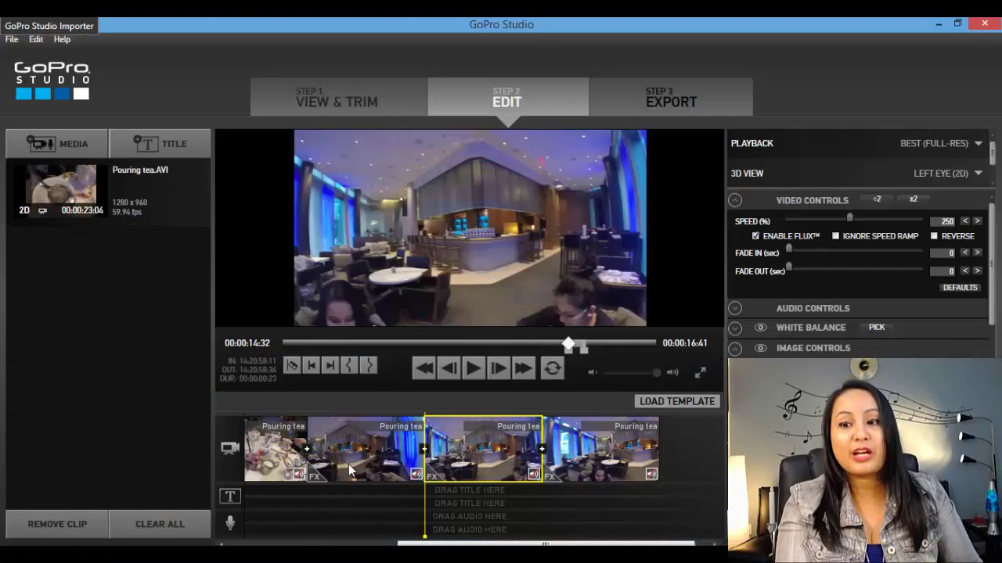
pyautogui.click(935, 25)
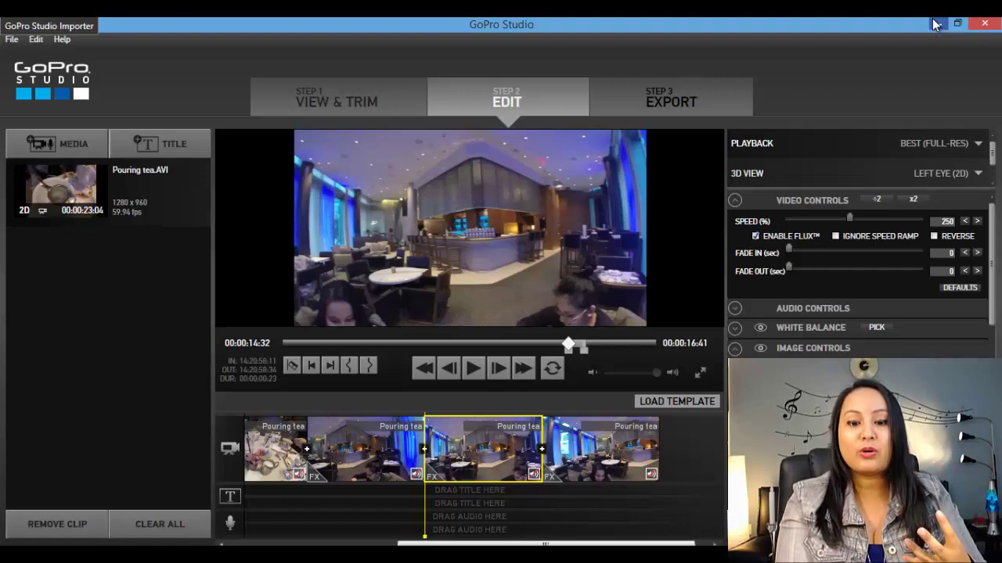